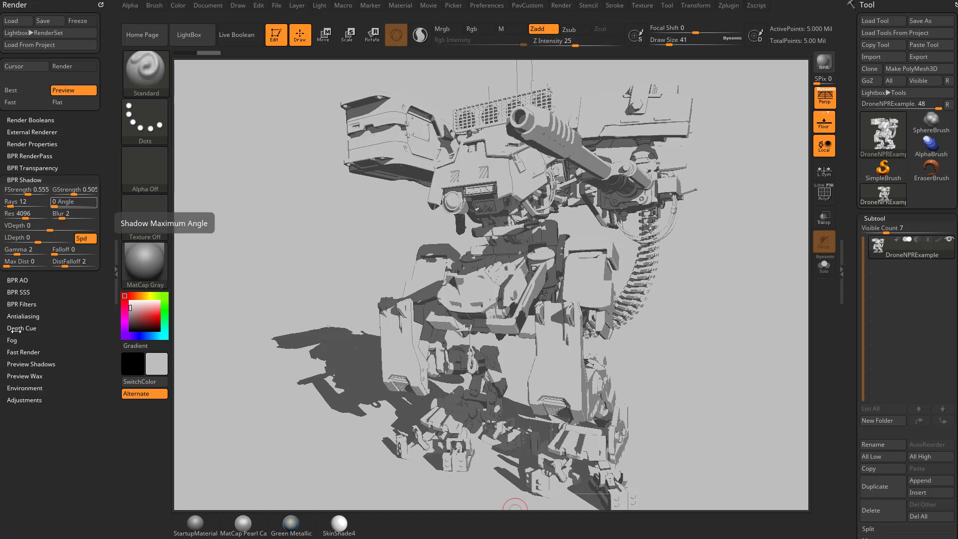
Expand the BPR Filters subpalette in the Render palette to show the filter slots
left_click(22, 304)
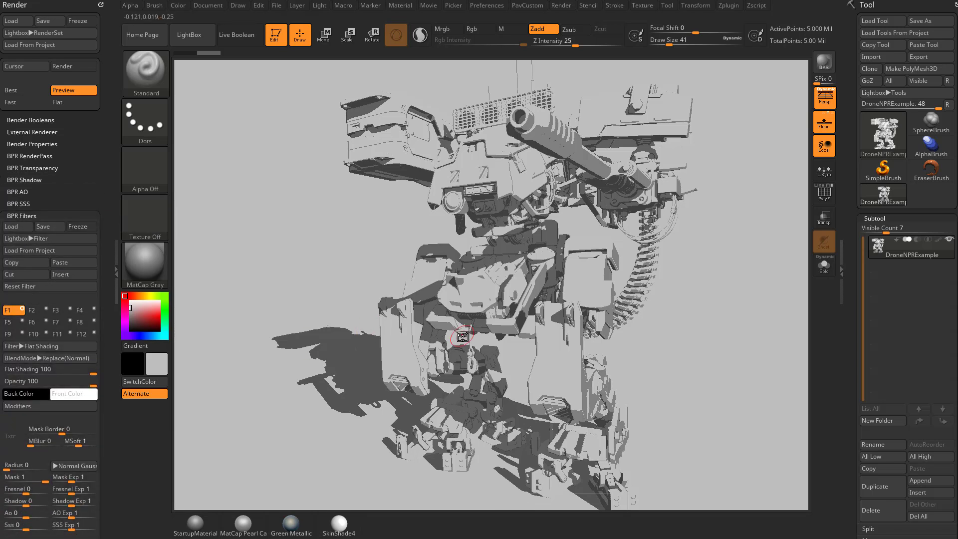
Enable BPR filter slot F2 as an Outline Edge filter at strength 100
left_click(35, 311)
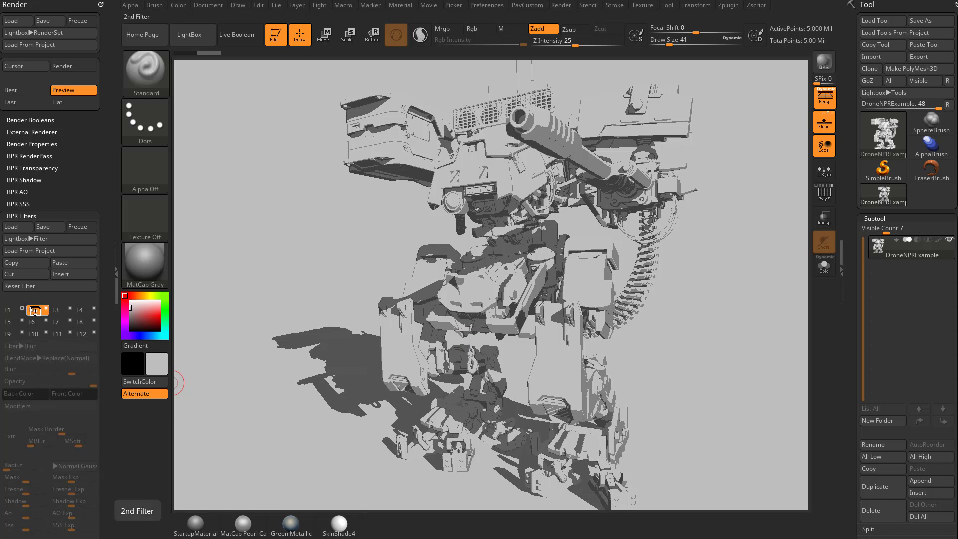
left_click(45, 310)
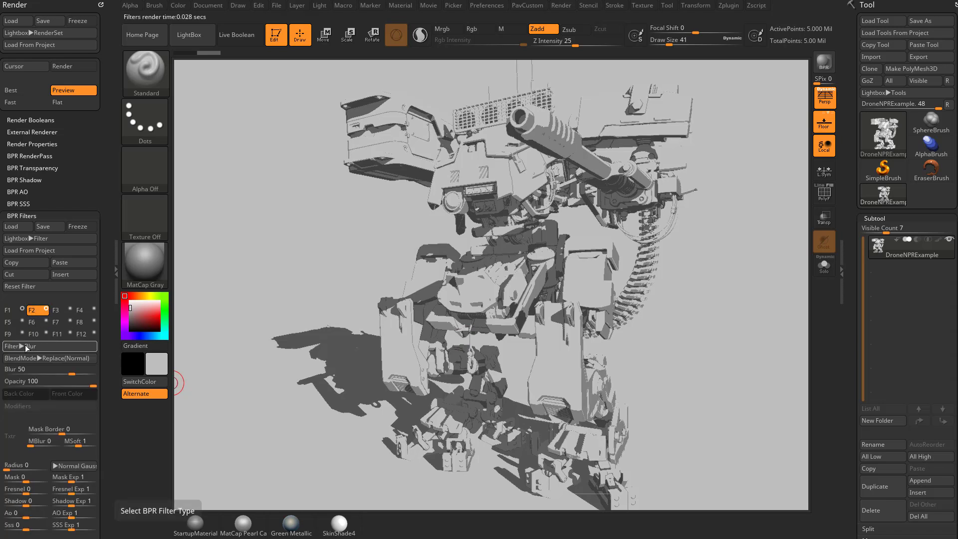
left_click(29, 345)
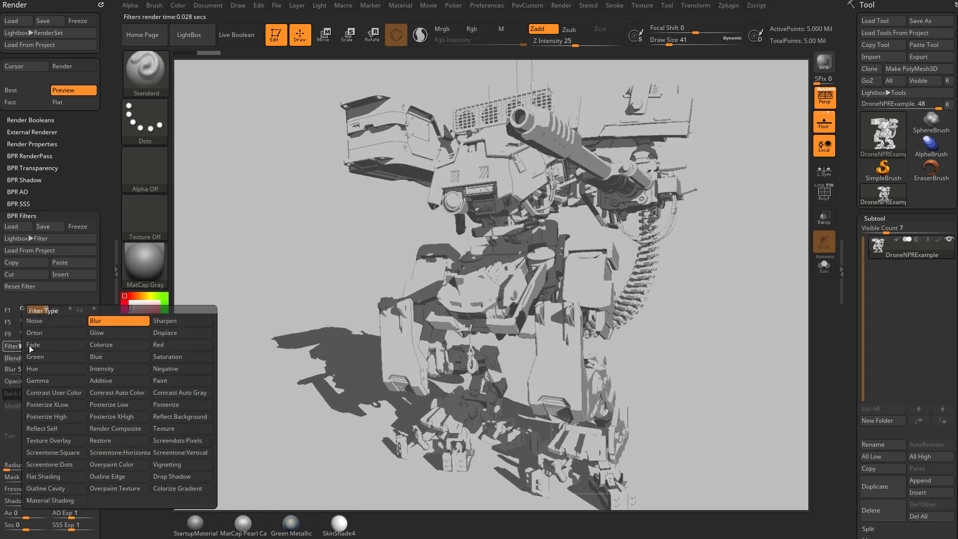
left_click(108, 474)
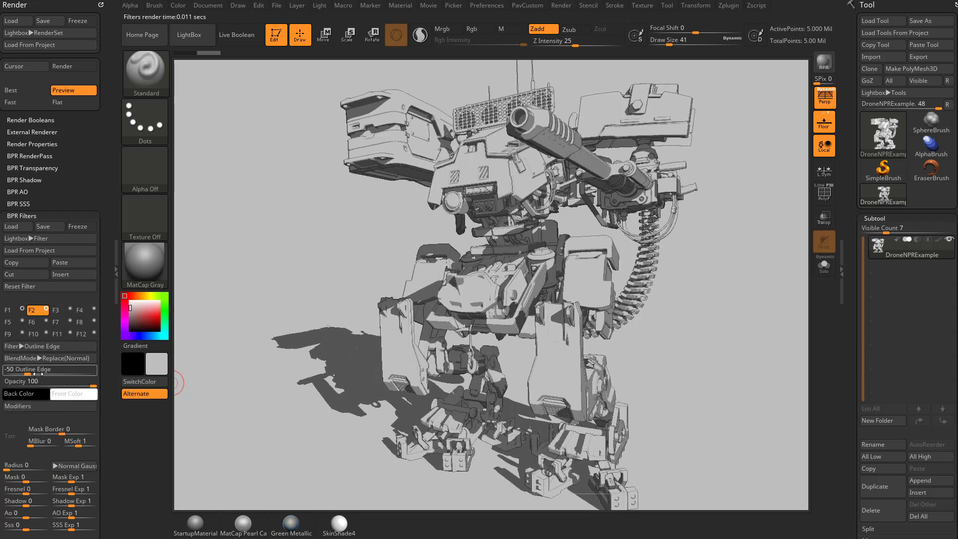
left_click_drag(31, 374, 93, 371)
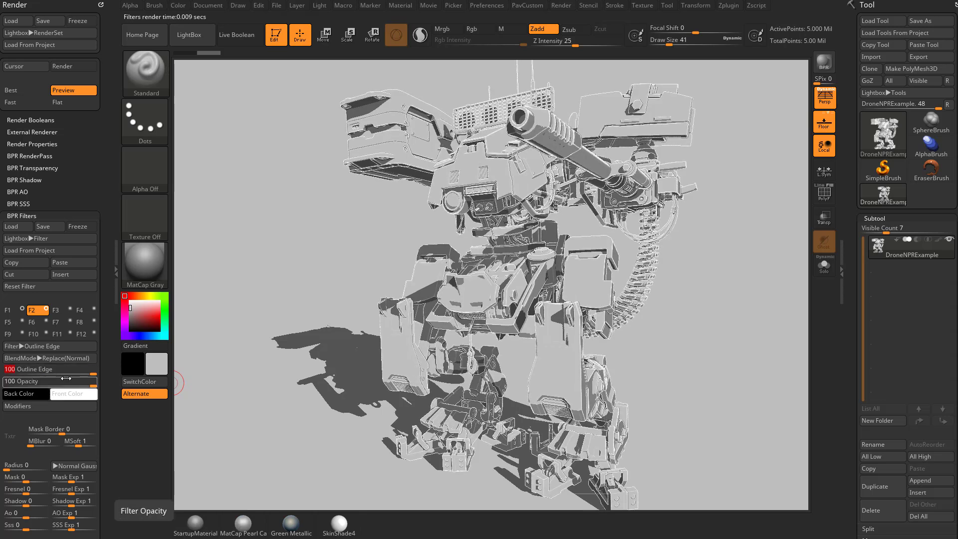
left_click_drag(69, 371, 102, 371)
Set the Outline Edge front colour to yellow, strength to -100, and back colour to black
left_click(74, 394)
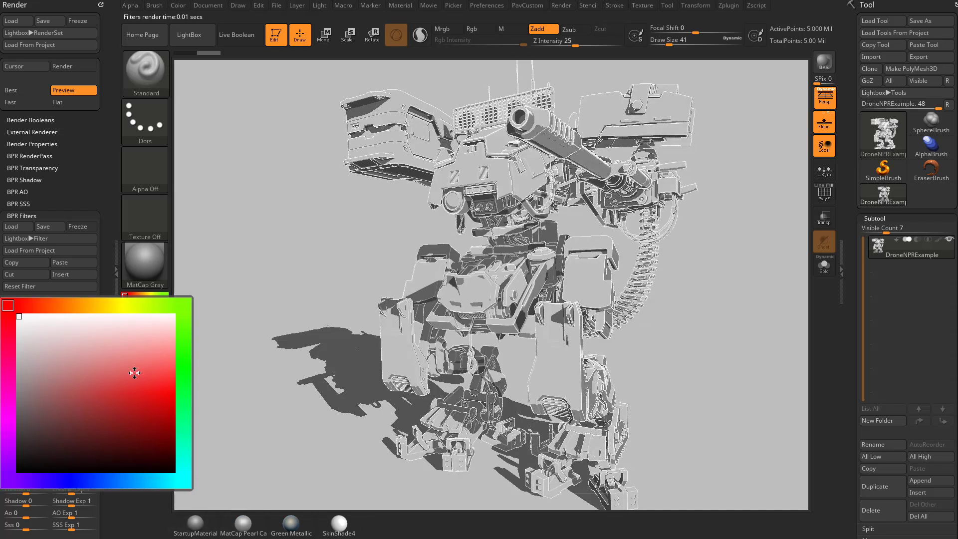
left_click_drag(150, 349, 164, 388)
left_click_drag(93, 373, 4, 374)
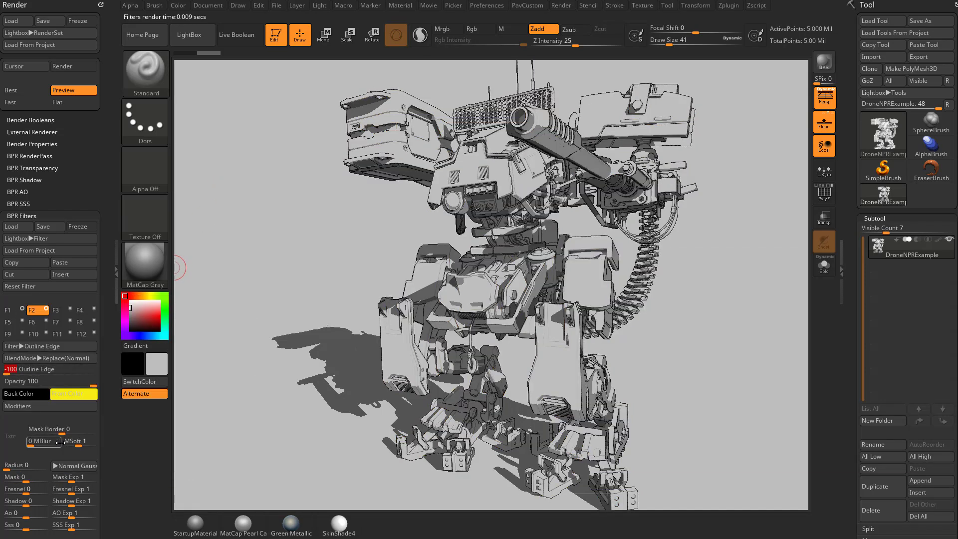
left_click_drag(31, 394, 15, 435)
Turn on Interior Cavity in the Outline Edge modifiers while keeping Exterior Cavity enabled
left_click(39, 408)
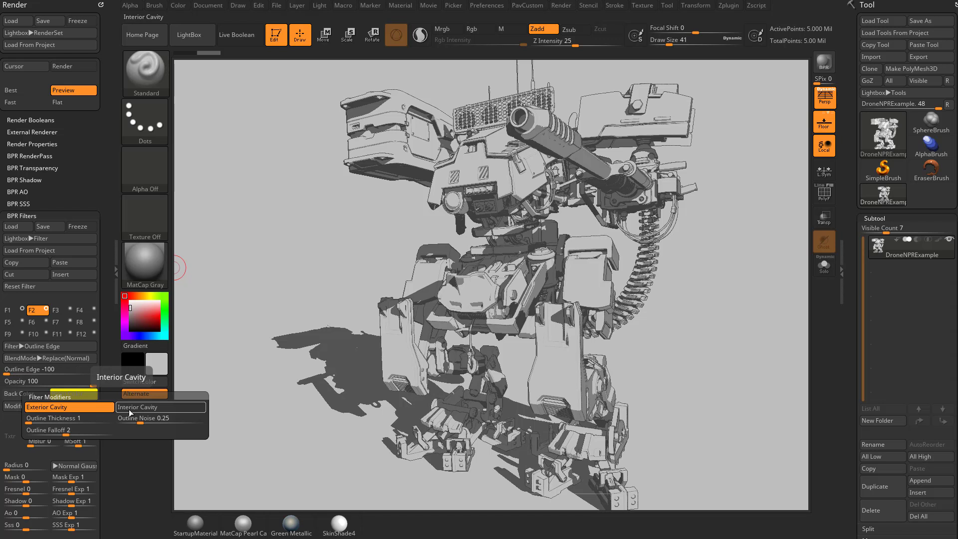
key("ctrl")
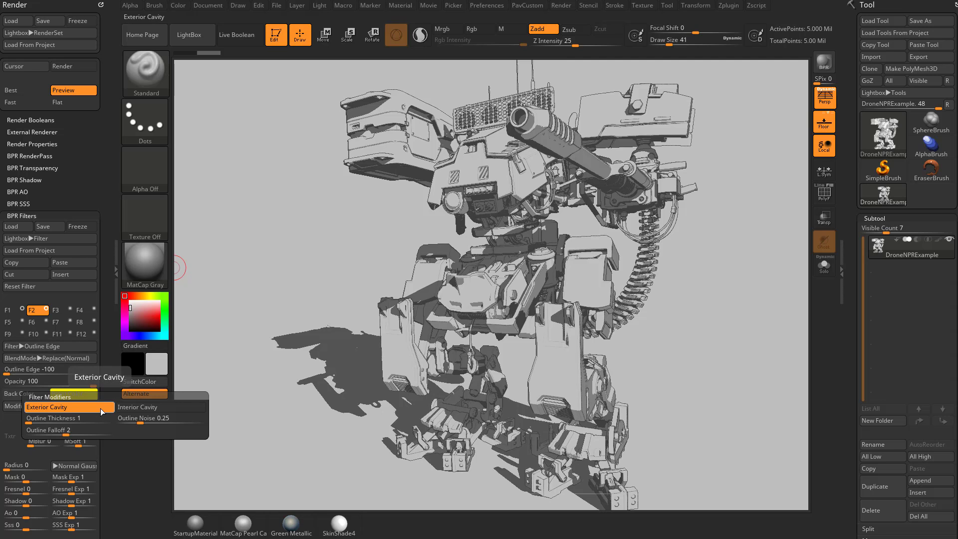
left_click(128, 412)
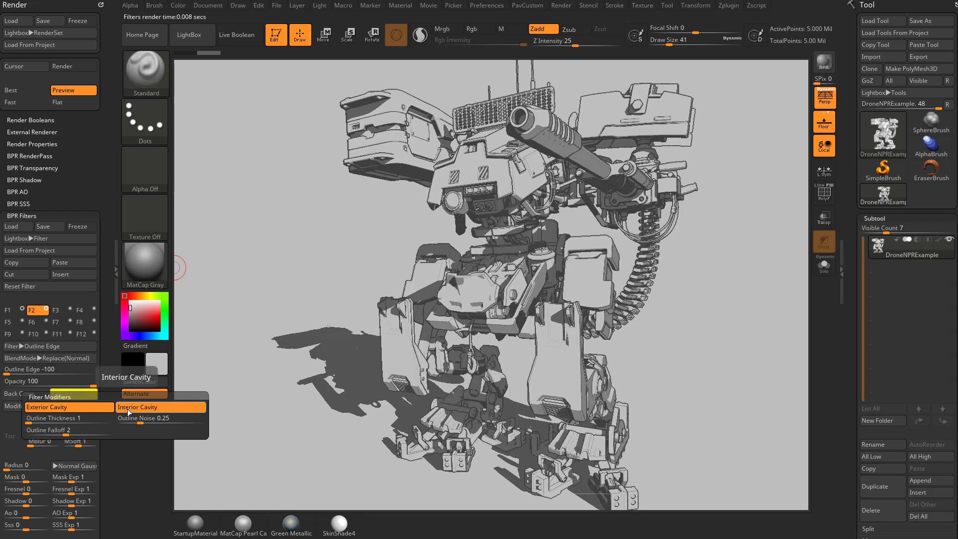
left_click(97, 411)
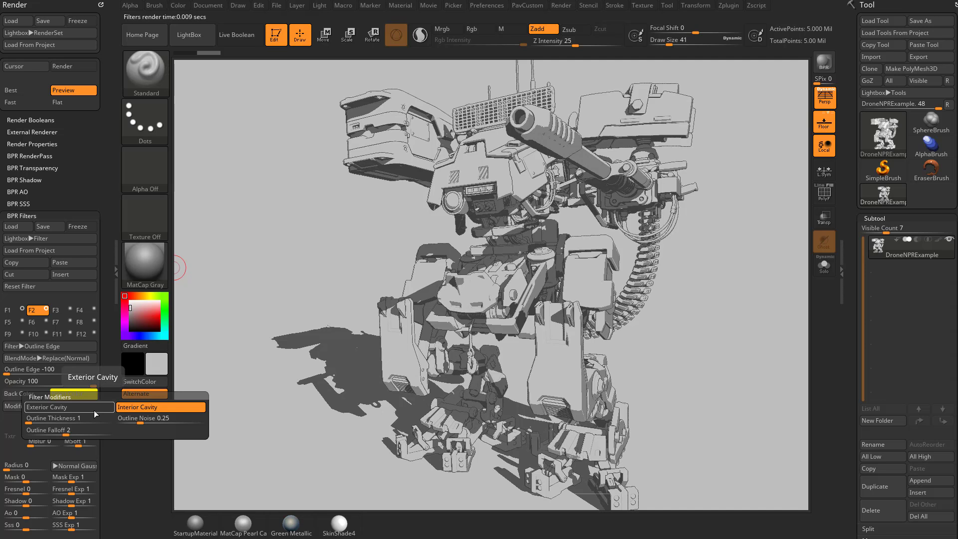
left_click(94, 410)
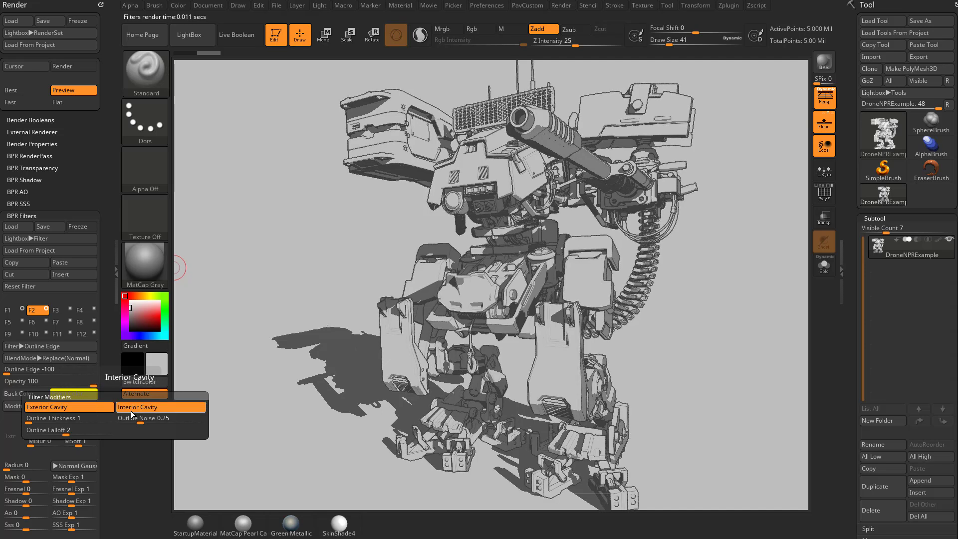
Raise Outline Thickness to 2 and lower Outline Noise to 0
left_click(34, 422)
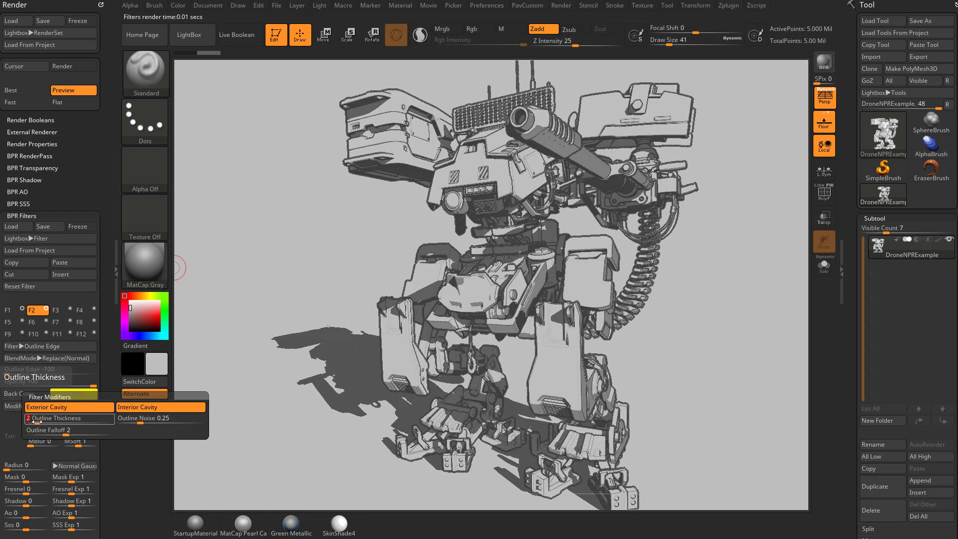
left_click_drag(36, 421, 13, 479)
left_click(39, 395)
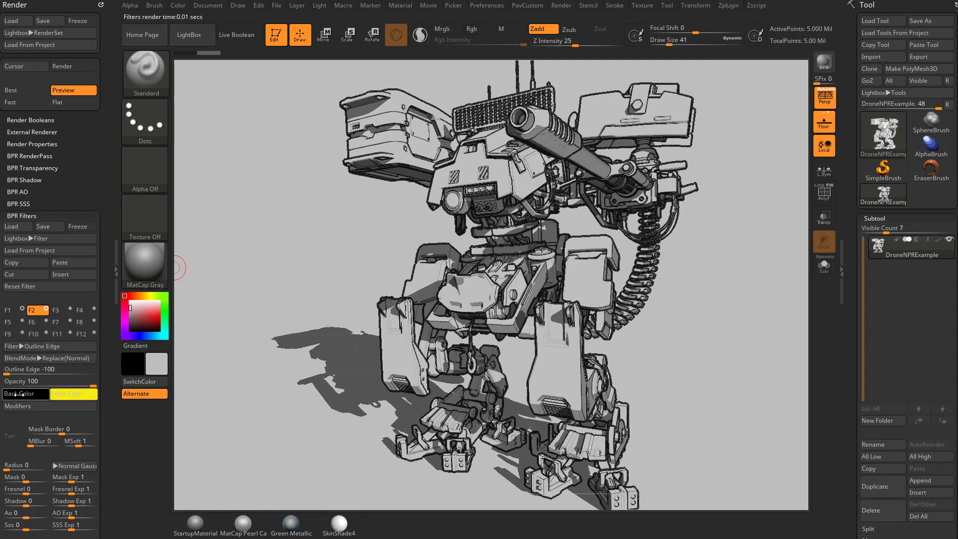
left_click(31, 406)
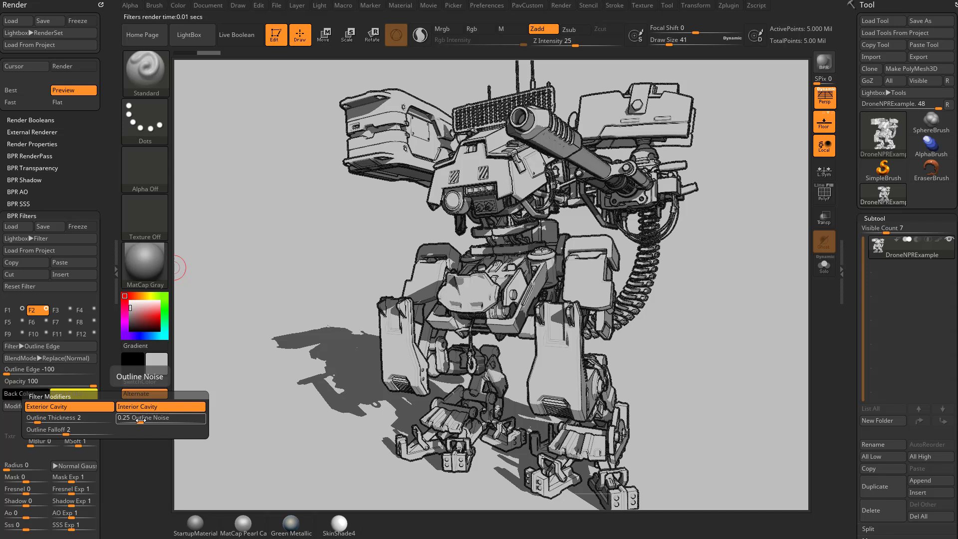
left_click_drag(140, 421, 122, 425)
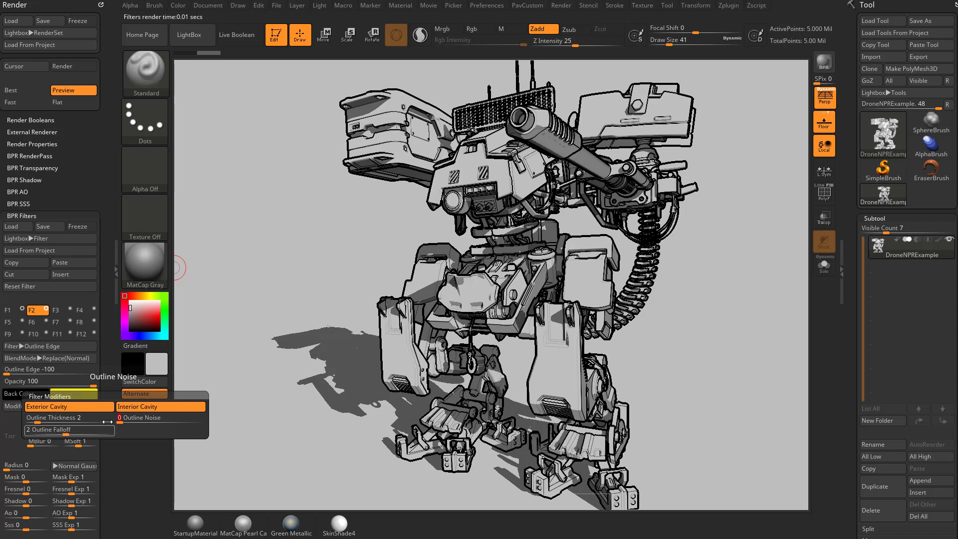
left_click_drag(38, 422, 31, 424)
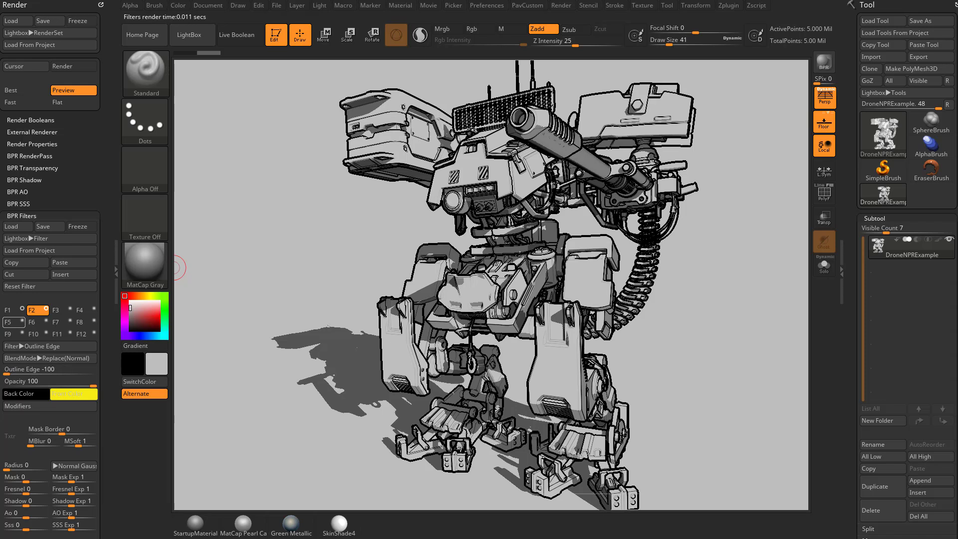
Make the back colour dark grey, set Outline Noise near 0.27, and raise Outline Falloff to about 1.38
mouse_move(10, 394)
left_mouse_down()
mouse_move(16, 451)
mouse_move(15, 443)
left_mouse_up()
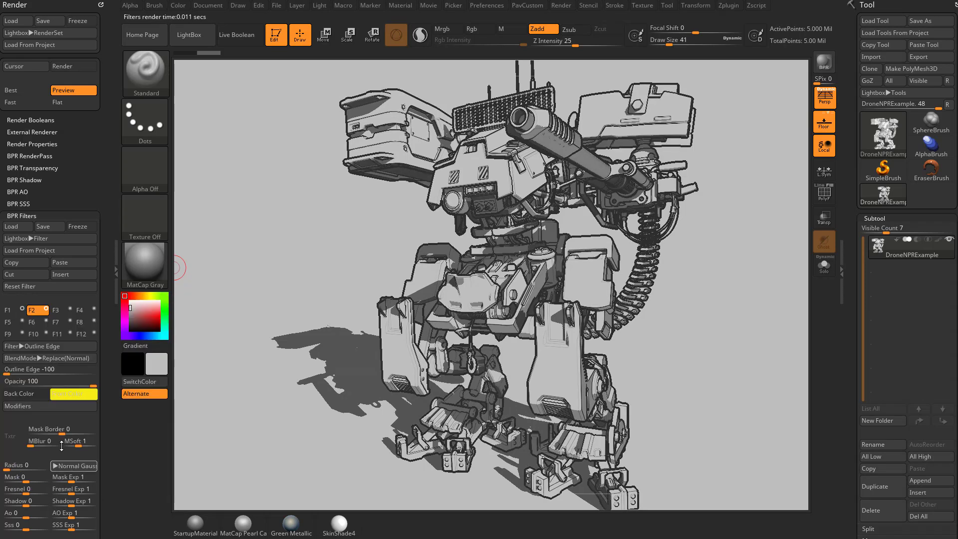
left_click(46, 407)
left_click_drag(119, 420, 140, 422)
left_click_drag(65, 433, 81, 436)
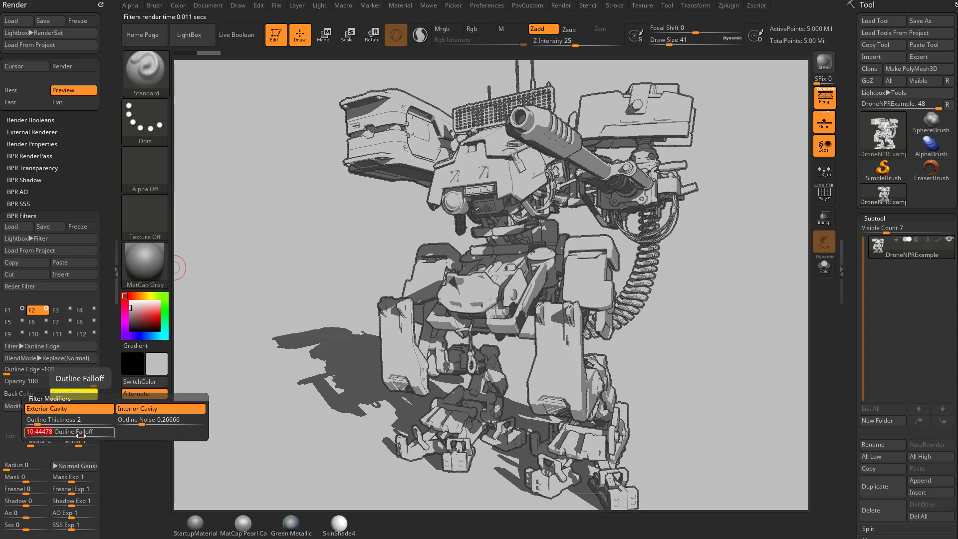
mouse_move(81, 436)
left_mouse_down()
mouse_move(120, 431)
mouse_move(39, 435)
mouse_move(83, 436)
mouse_move(64, 433)
left_mouse_up()
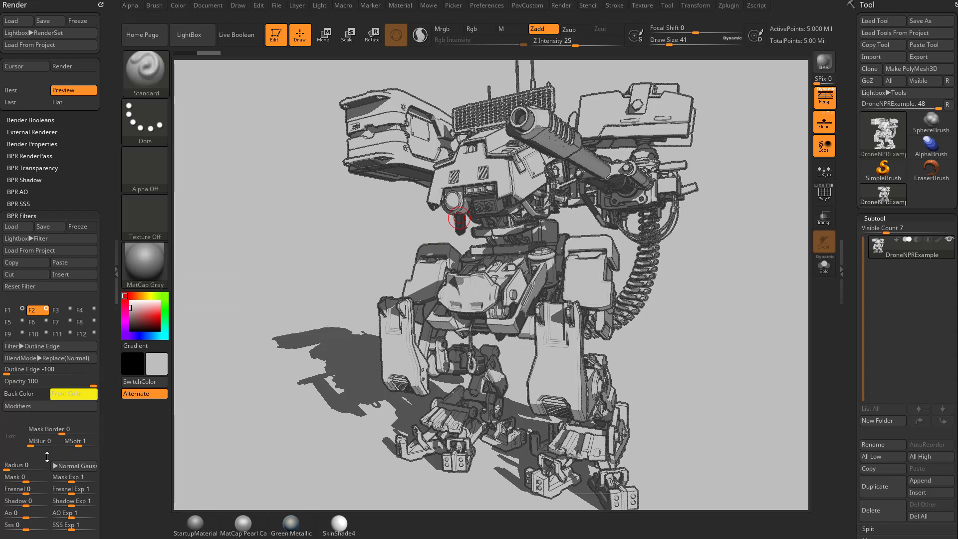
Enable BPR filter slot F3 and set its type to Outline Cavity
left_click(63, 310)
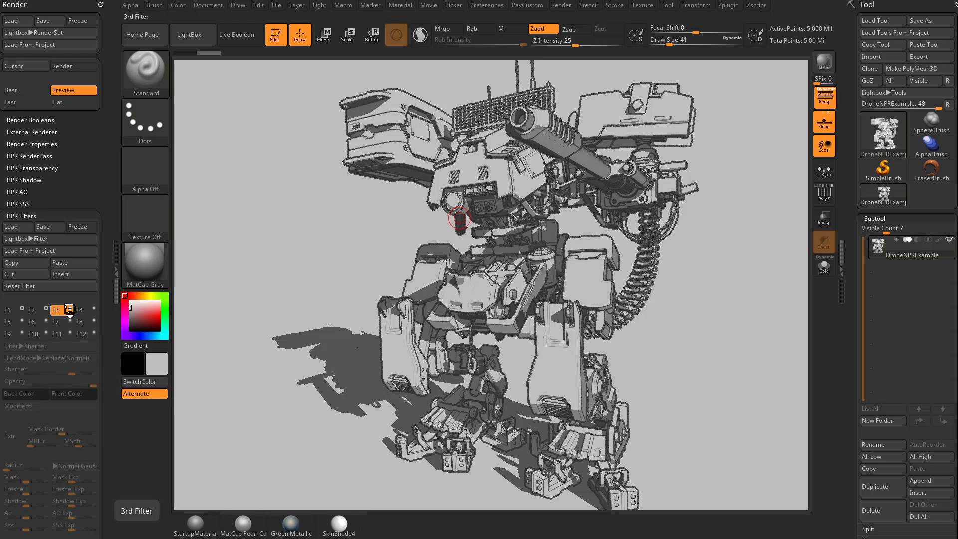
left_click(70, 309)
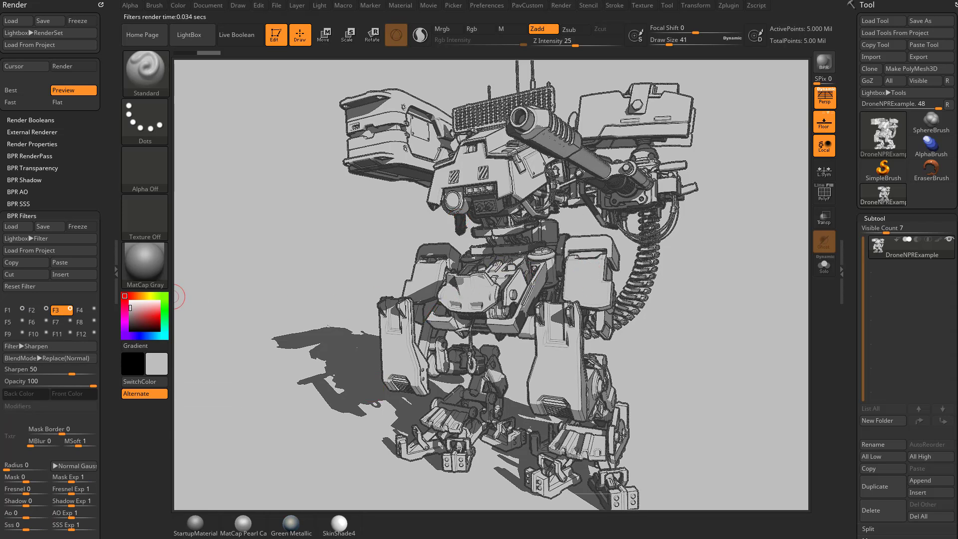
left_click(36, 344)
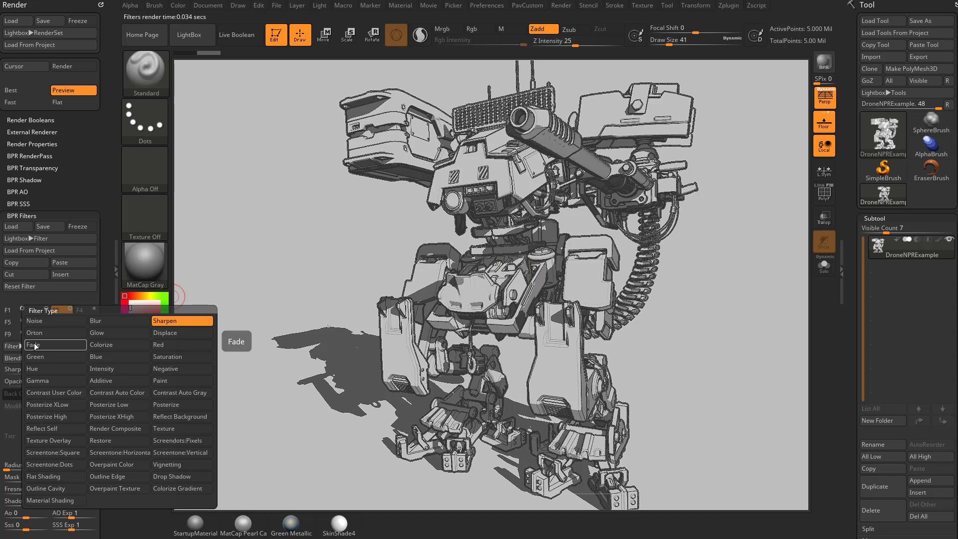
left_click(49, 489)
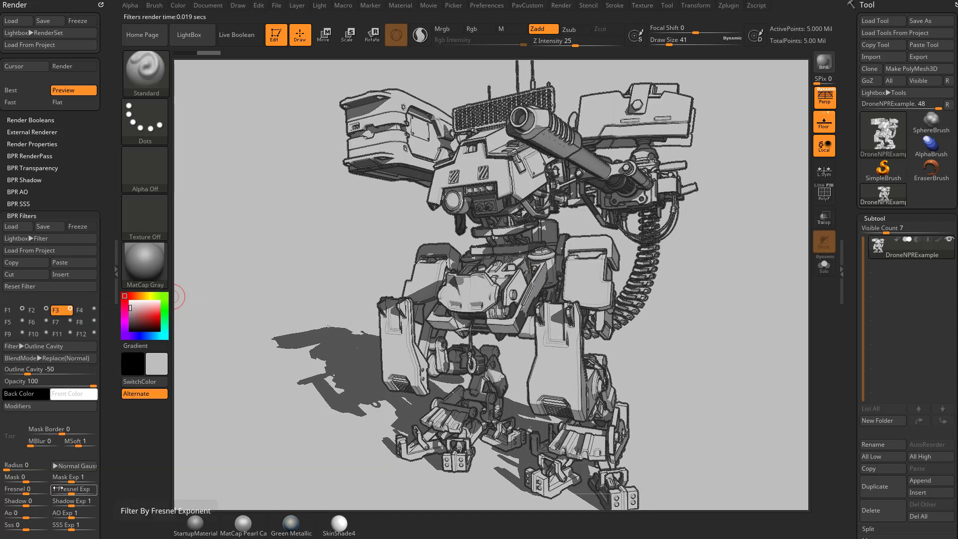
Switch off the Outline Edge filter in F2 and bring up F3's settings
left_click(44, 312)
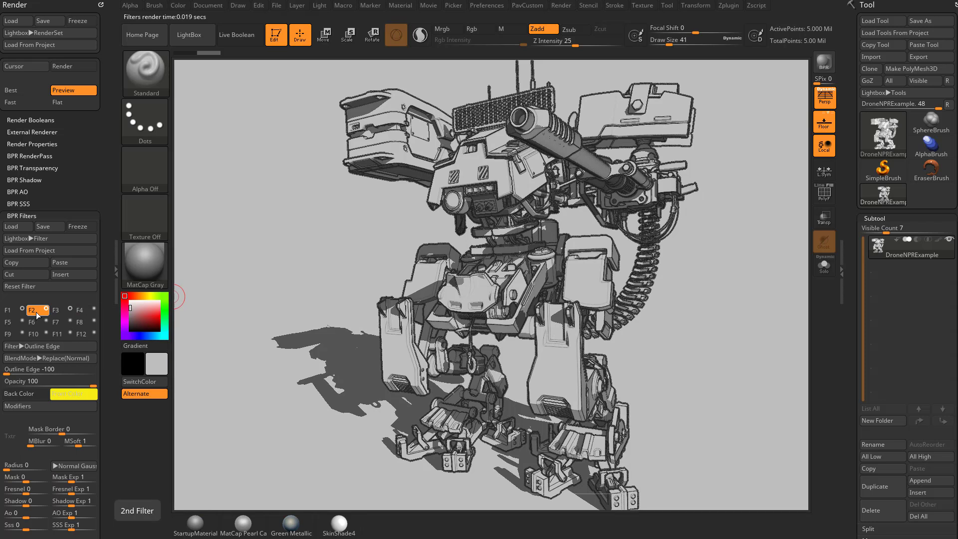
left_click(46, 309)
left_click(56, 311)
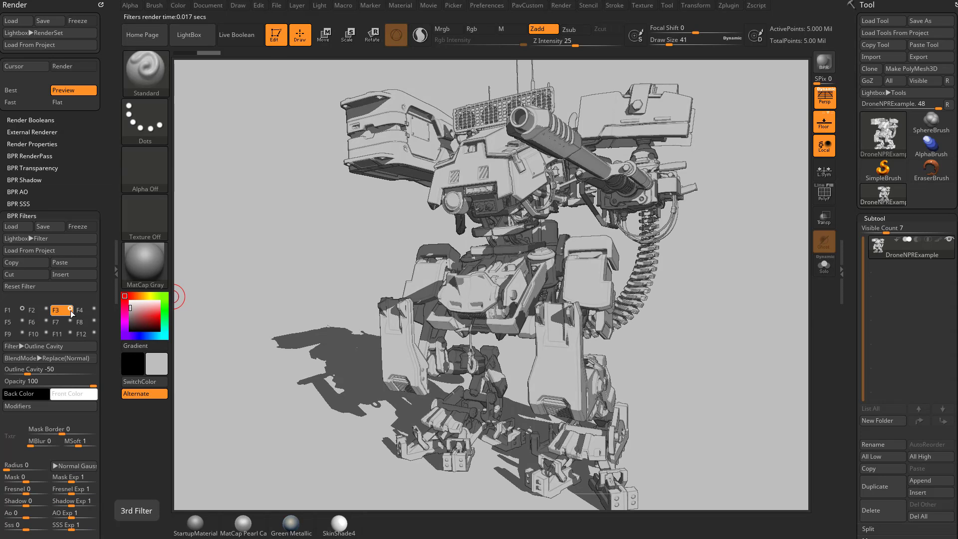
Drag the Outline Cavity strength to -100, leaving the back colour unchanged
left_click_drag(29, 371, 6, 370)
left_click(22, 395)
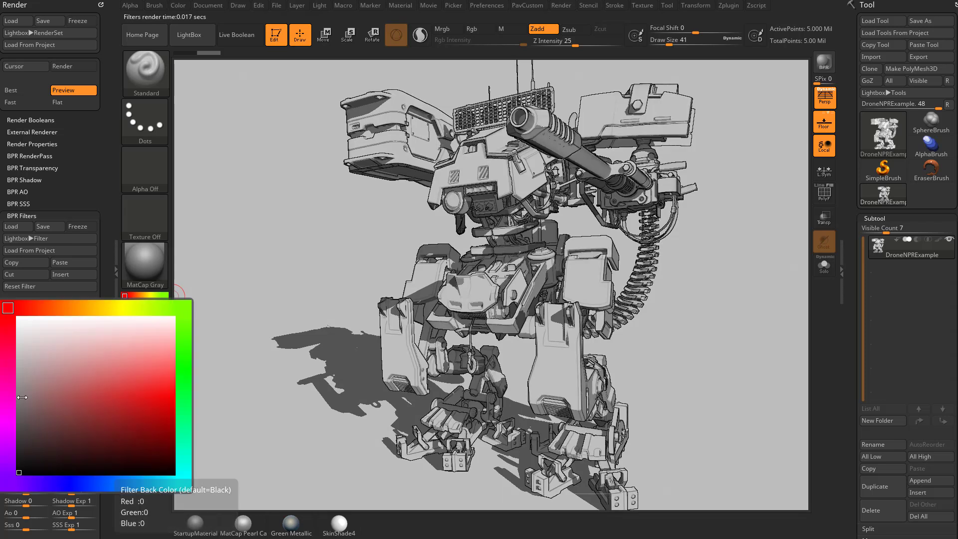
left_click(18, 455)
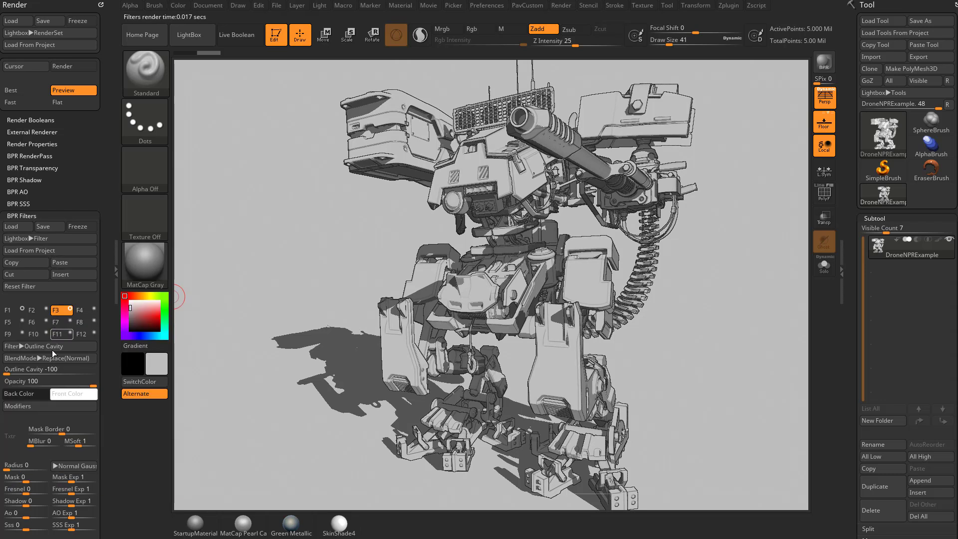
Enable Interior Cavity in the Outline Cavity modifiers, keep radius 1, and raise Cavity Noise to 0.52121
left_click(53, 407)
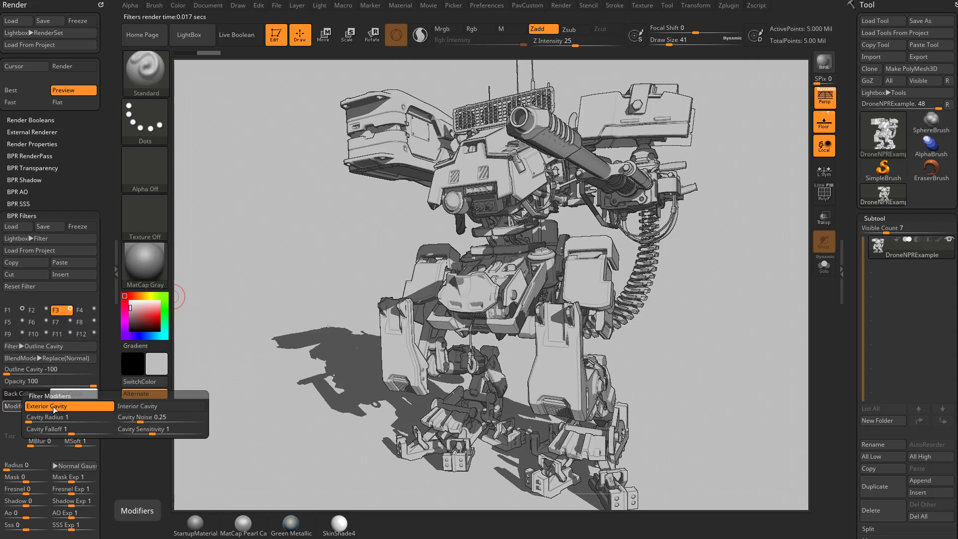
left_click(142, 410)
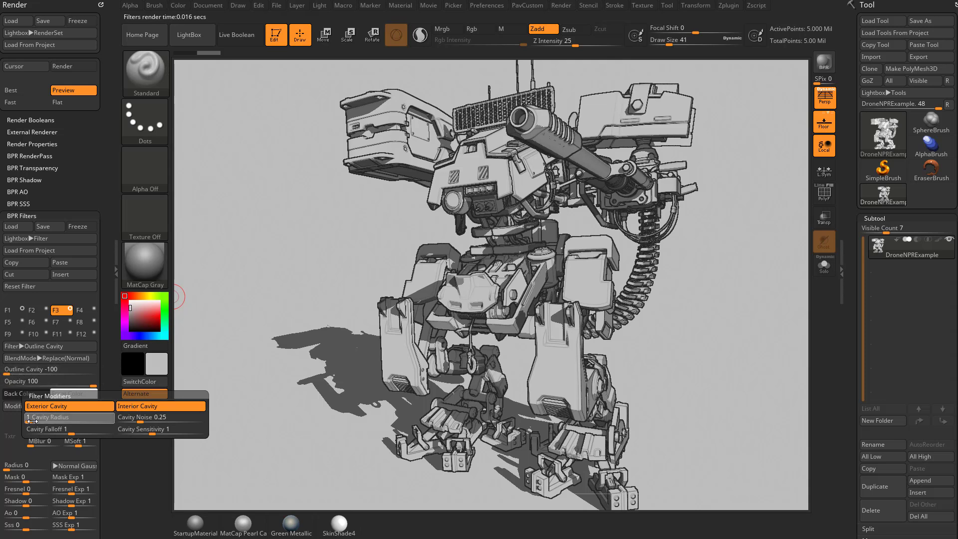
left_click_drag(34, 421, 31, 421)
left_click_drag(140, 421, 163, 420)
mouse_move(84, 430)
left_mouse_down()
mouse_move(59, 434)
mouse_move(90, 434)
mouse_move(72, 434)
left_mouse_up()
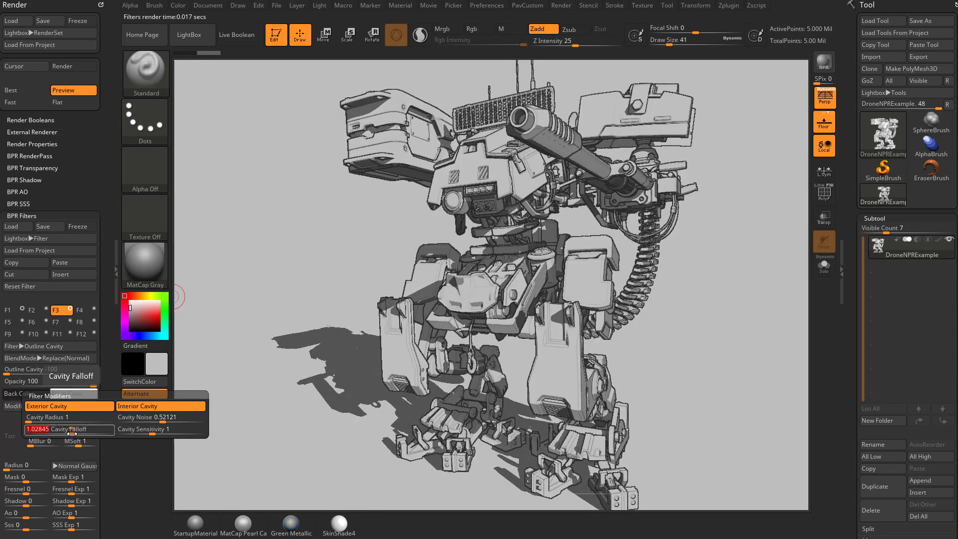
Raise Cavity Sensitivity and set Cavity Falloff to 1.7111
left_click_drag(152, 432, 178, 432)
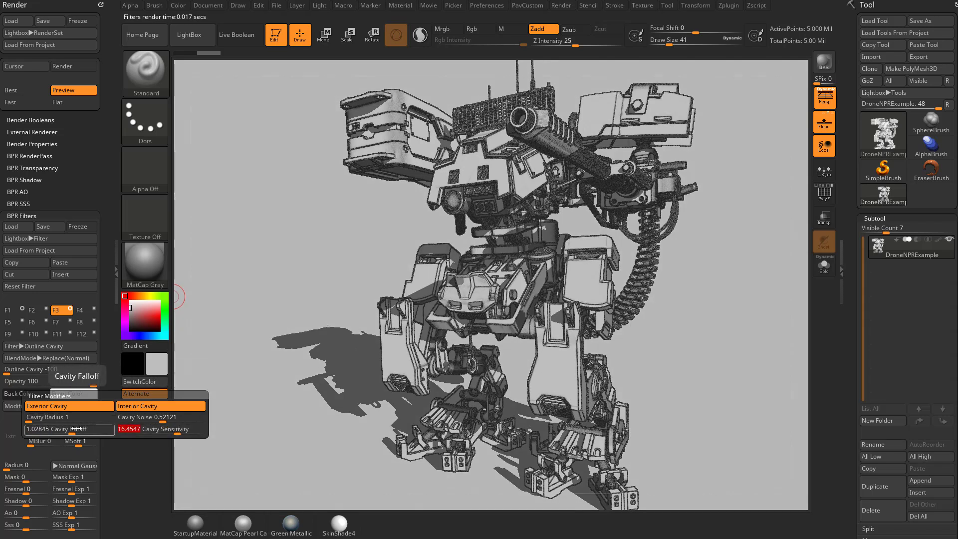
left_click_drag(72, 432, 76, 433)
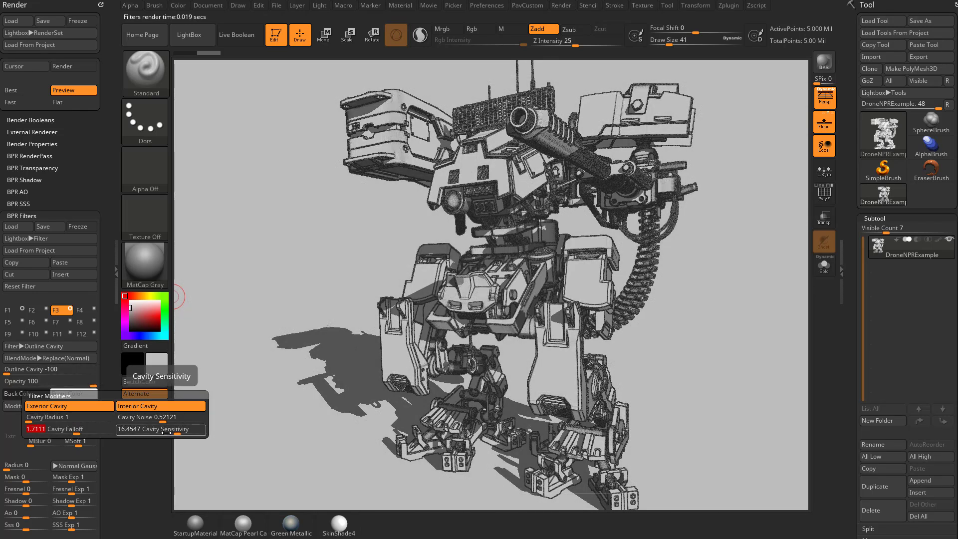
mouse_move(177, 432)
left_mouse_down()
mouse_move(148, 430)
mouse_move(183, 422)
left_mouse_up()
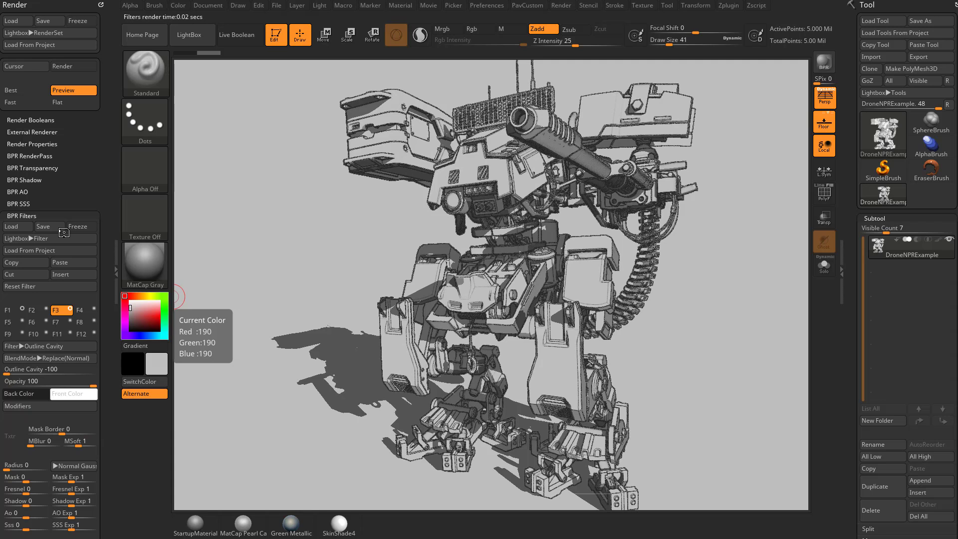
Toggle the Outline Cavity and Outline Edge filters off and on to compare their looks
left_click(70, 310)
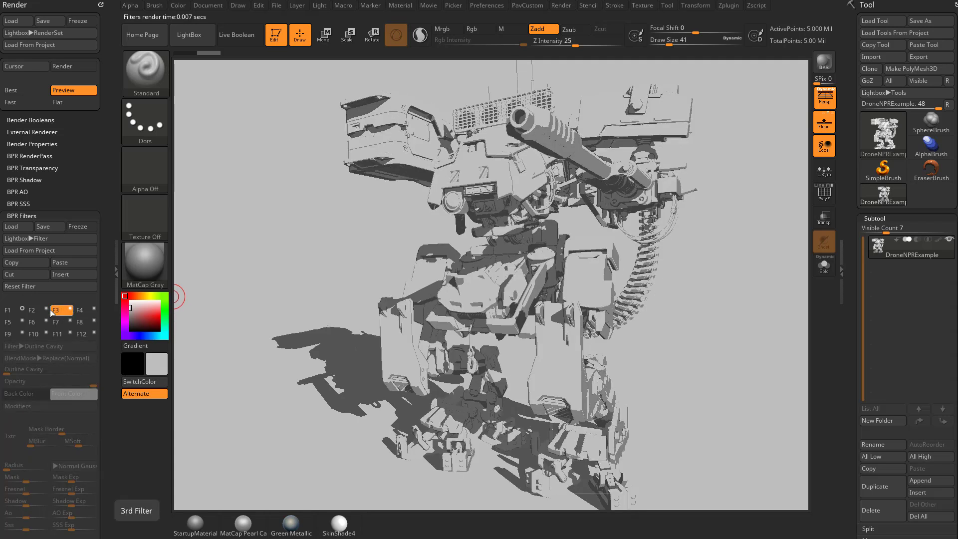
left_click(44, 310)
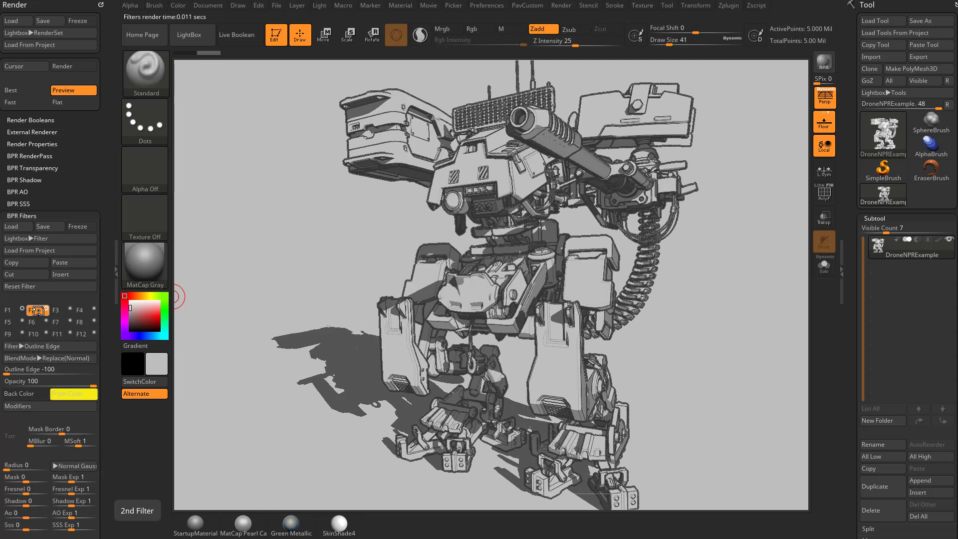
left_click(47, 309)
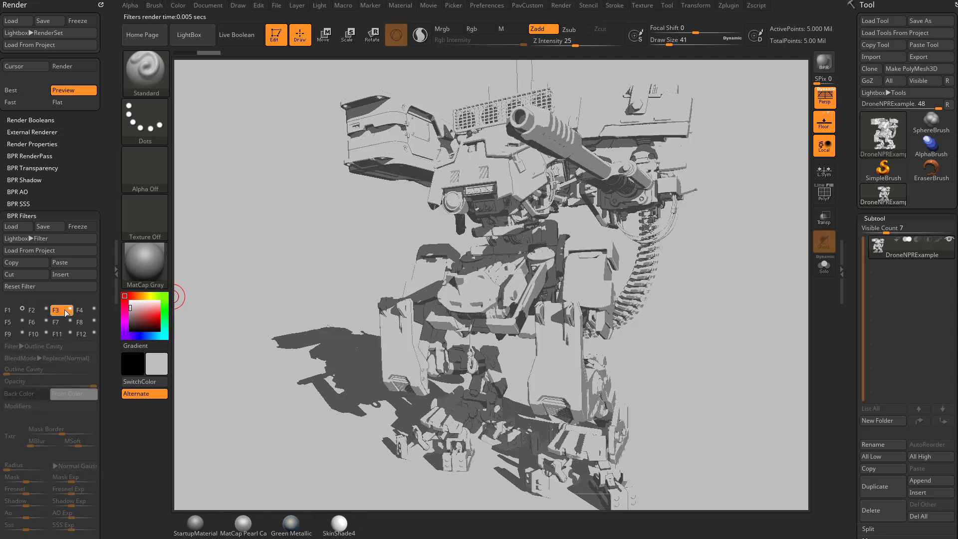
left_click(70, 311)
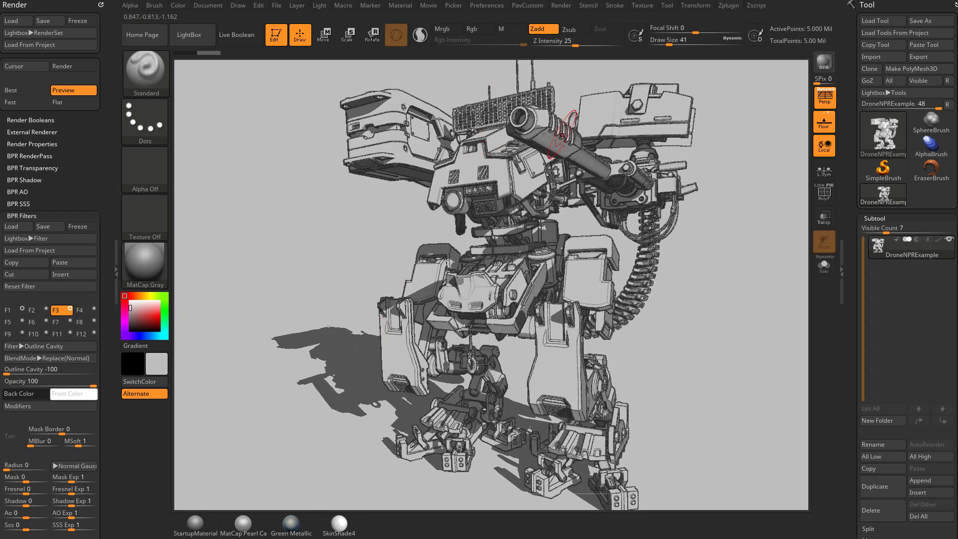
Turn on both outline filters and lower the Outline Cavity opacity to 81
left_click(48, 310)
left_click(47, 309)
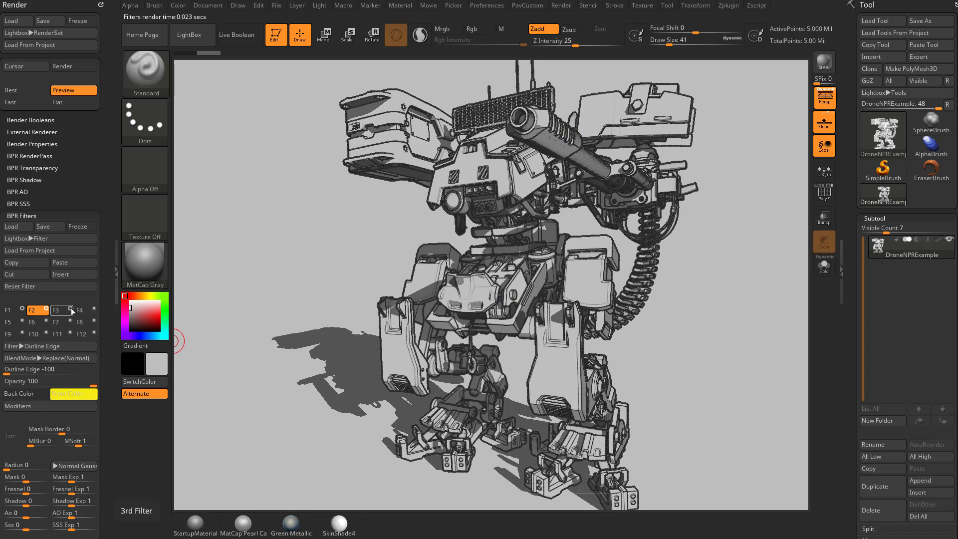
left_click(71, 309)
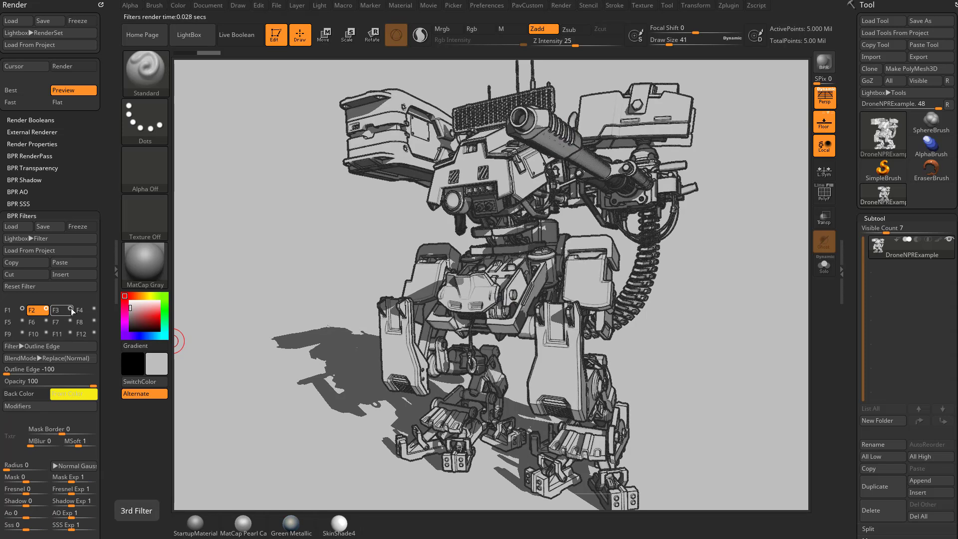
left_click(60, 311)
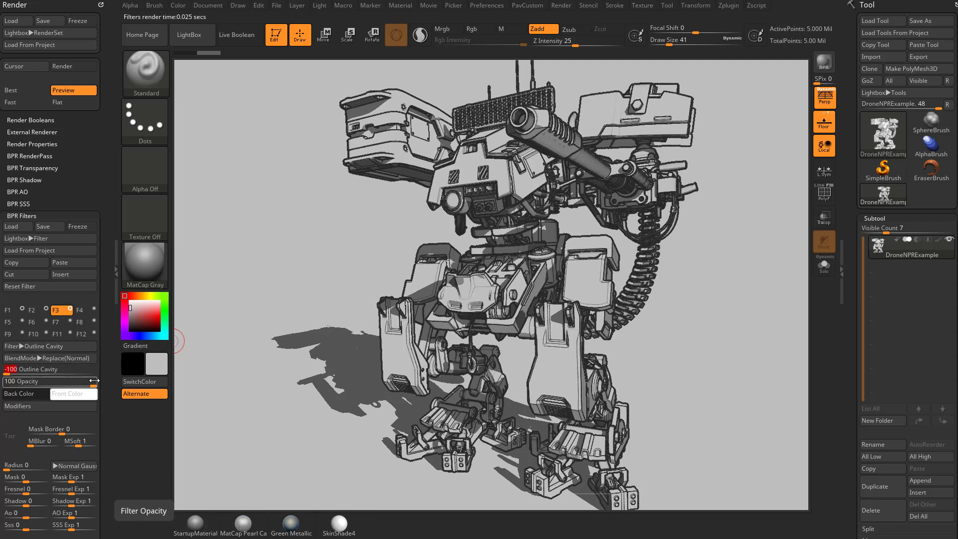
mouse_move(93, 383)
left_mouse_down()
mouse_move(42, 383)
mouse_move(77, 383)
left_mouse_up()
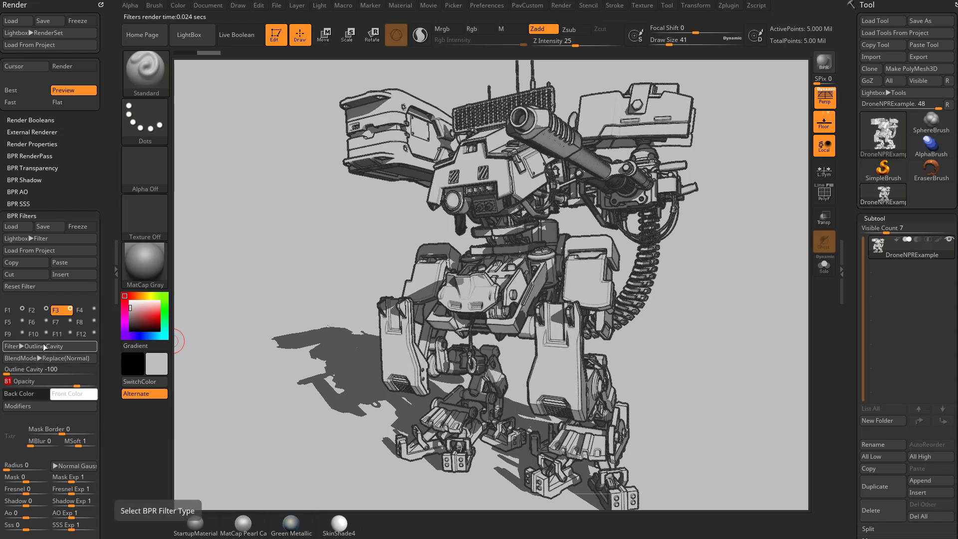